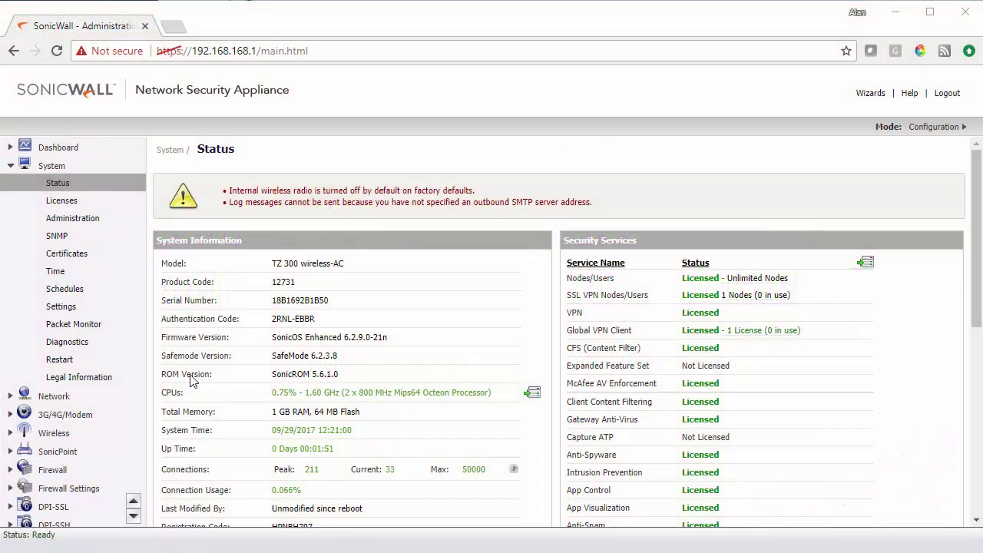
Go to VPN > Settings and add a new Site to Site VPN policy
{"action": "scroll", "coordinate": [77, 307], "scroll_direction": "down", "scroll_amount": 5}
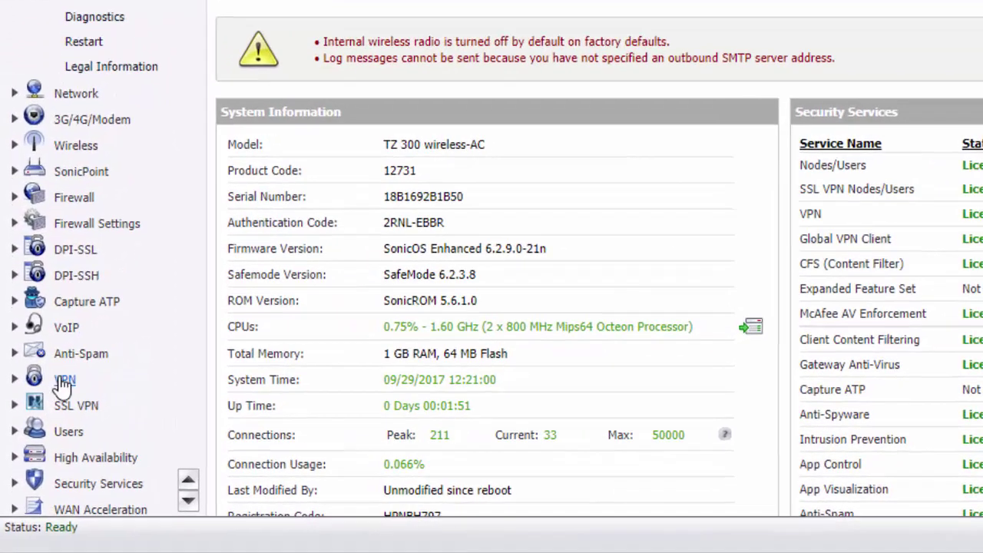
{"action": "left_click", "coordinate": [63, 382]}
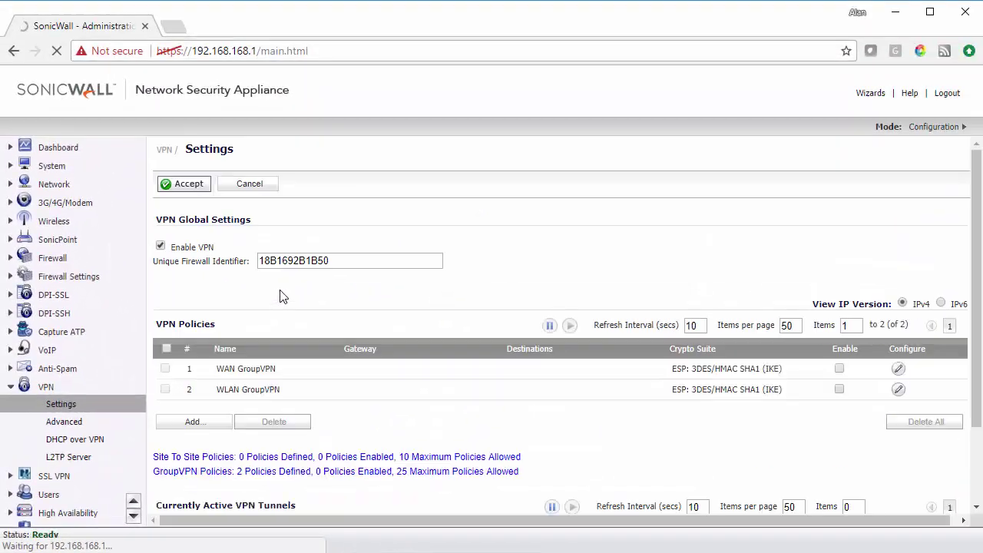
{"action": "scroll", "coordinate": [395, 248], "scroll_direction": "down", "scroll_amount": 3}
{"action": "scroll", "coordinate": [283, 291], "scroll_direction": "up", "scroll_amount": 1}
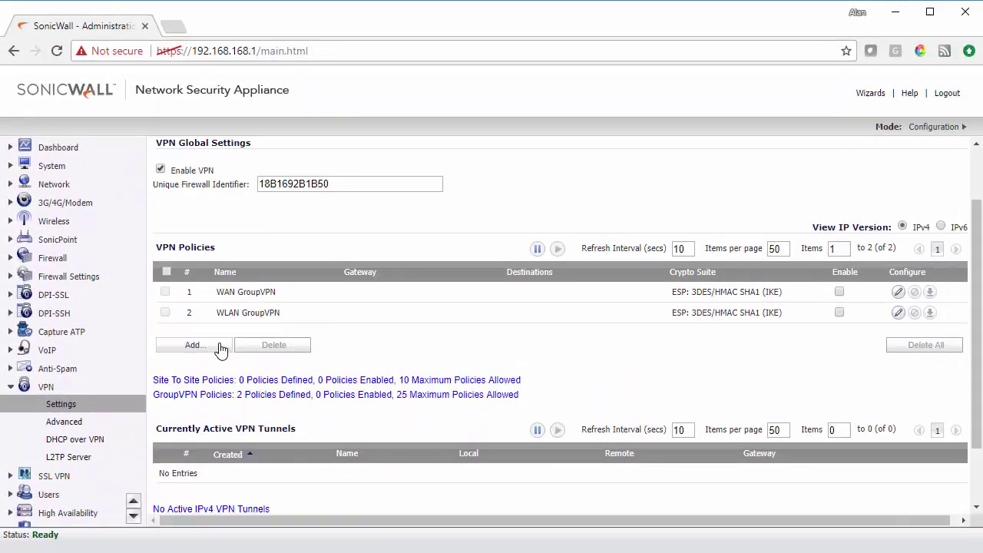
{"action": "left_click", "coordinate": [213, 348]}
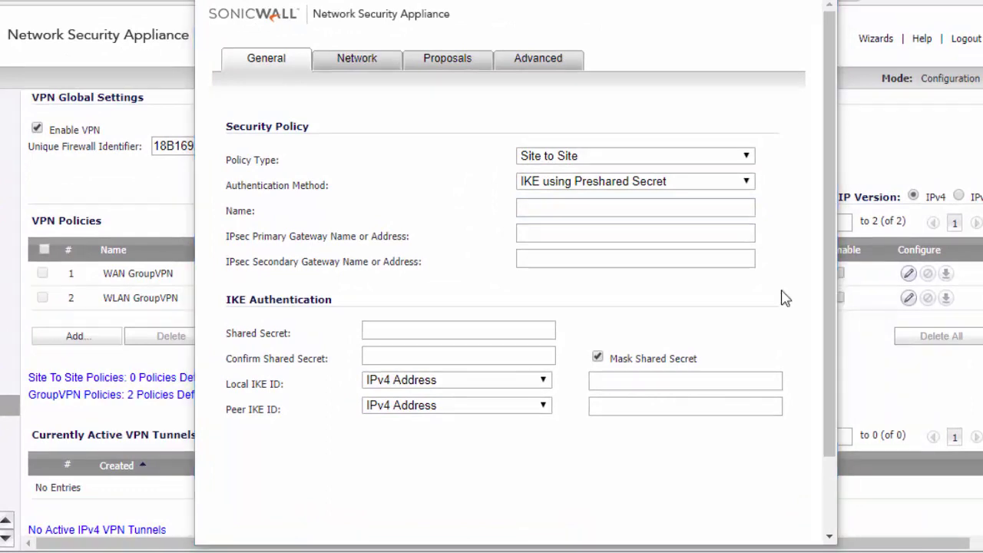
Name the policy 'Sophos XG' and set the primary gateway to 96.64.128.44
{"action": "left_click", "coordinate": [538, 208]}
{"action": "type", "text": "Sophos XG"}
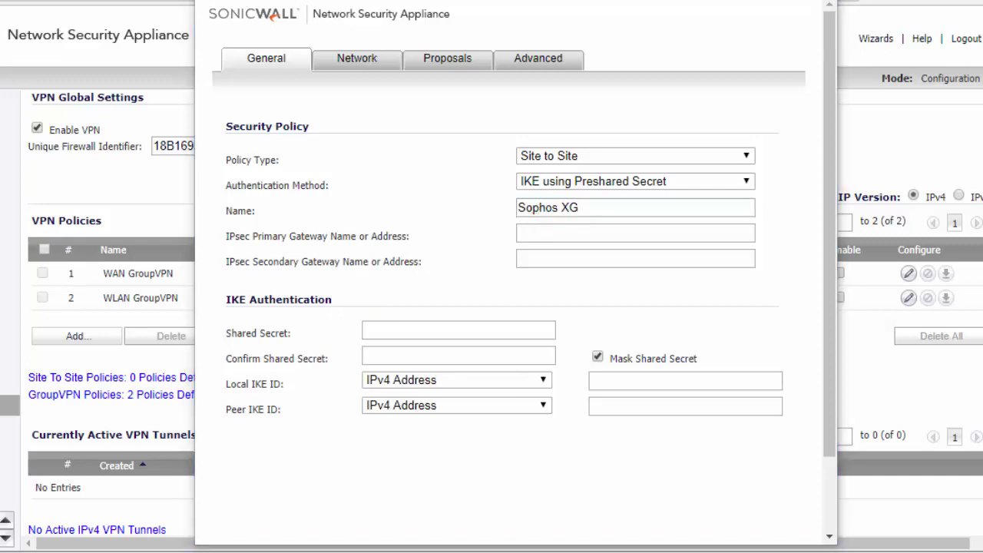
{"action": "left_click", "coordinate": [610, 238]}
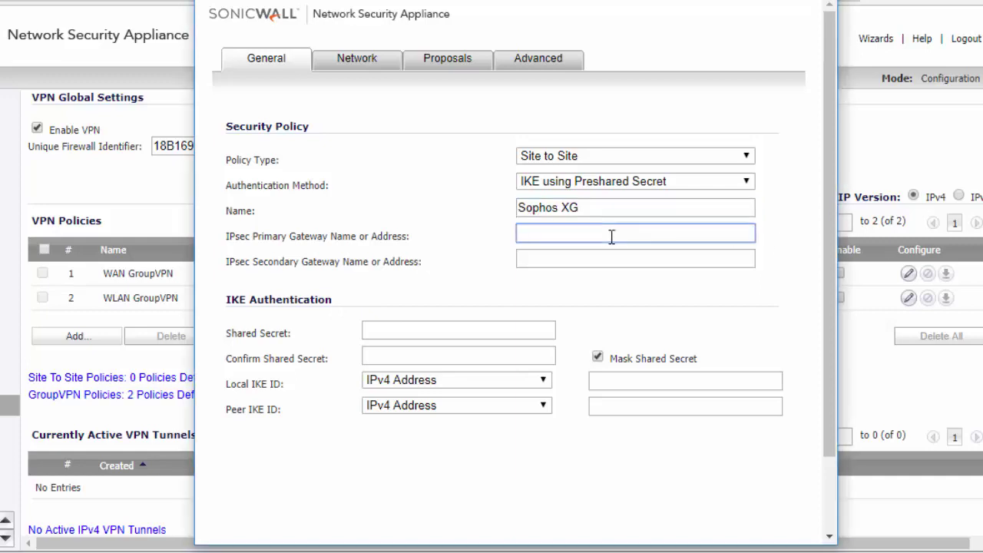
{"action": "type", "text": "96.64.128.44"}
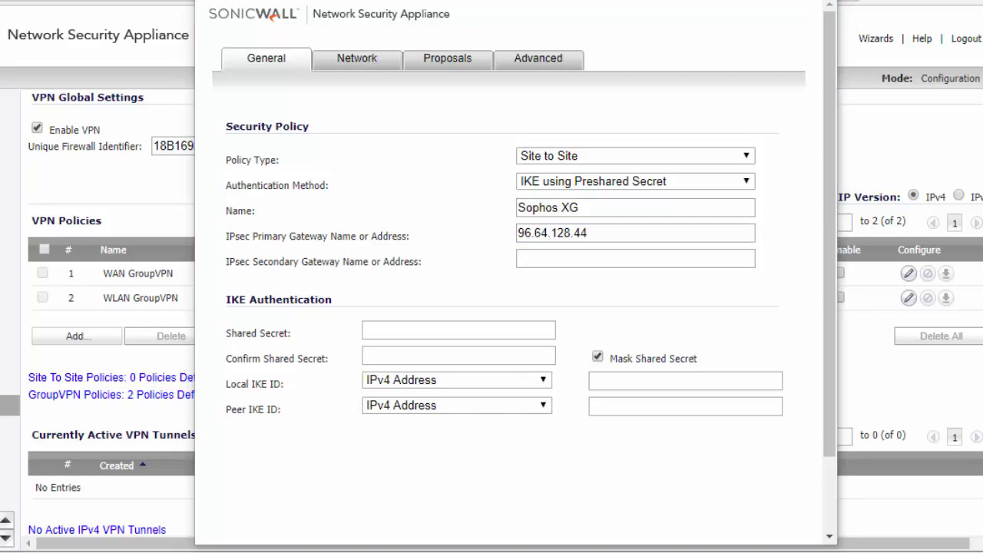
Paste the shared secret, check it unmasked, then mask it again
{"action": "left_click", "coordinate": [417, 331]}
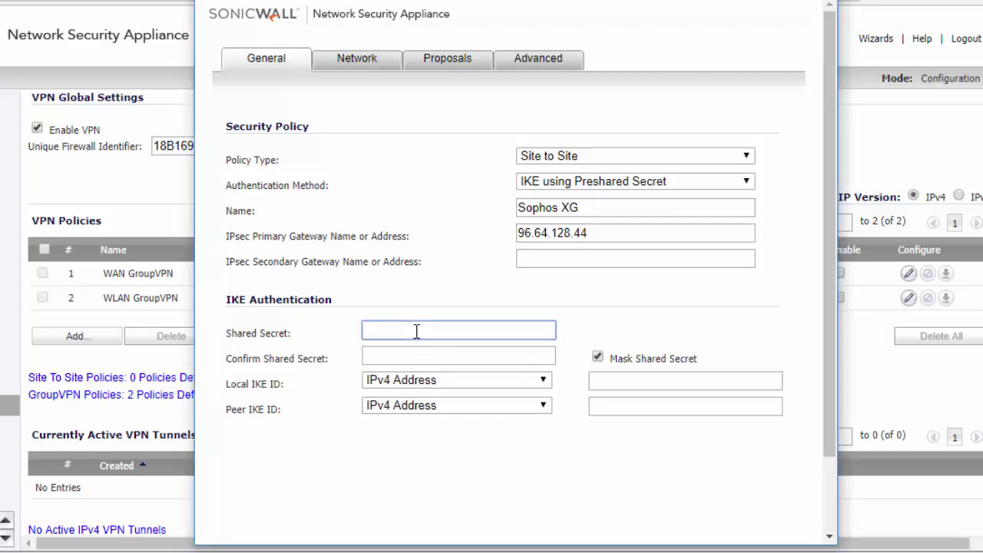
{"action": "key", "text": "ctrl+v"}
{"action": "left_click", "coordinate": [598, 358]}
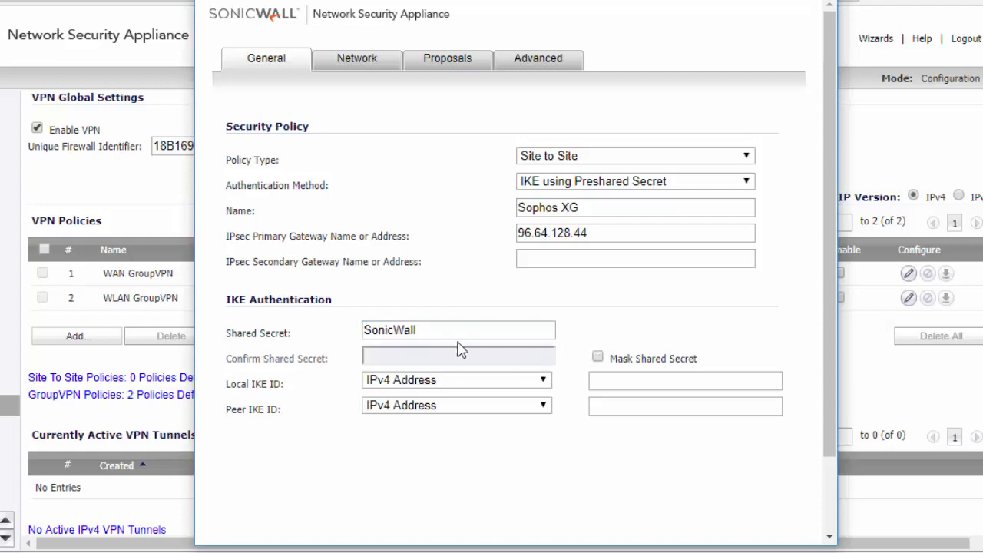
{"action": "left_click", "coordinate": [599, 359]}
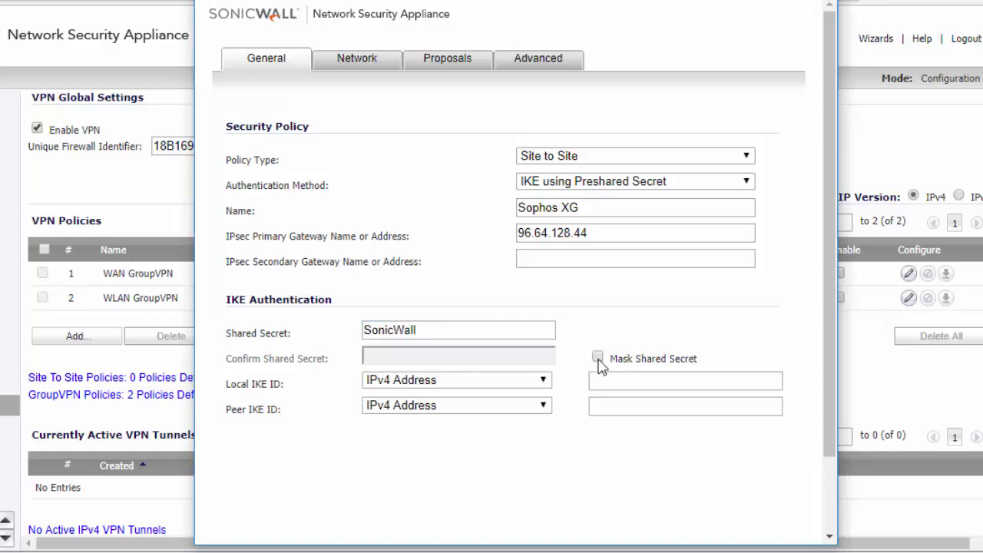
On the Network tab, choose X0 Subnet as the local network
{"action": "left_click", "coordinate": [357, 64]}
{"action": "left_click", "coordinate": [576, 157]}
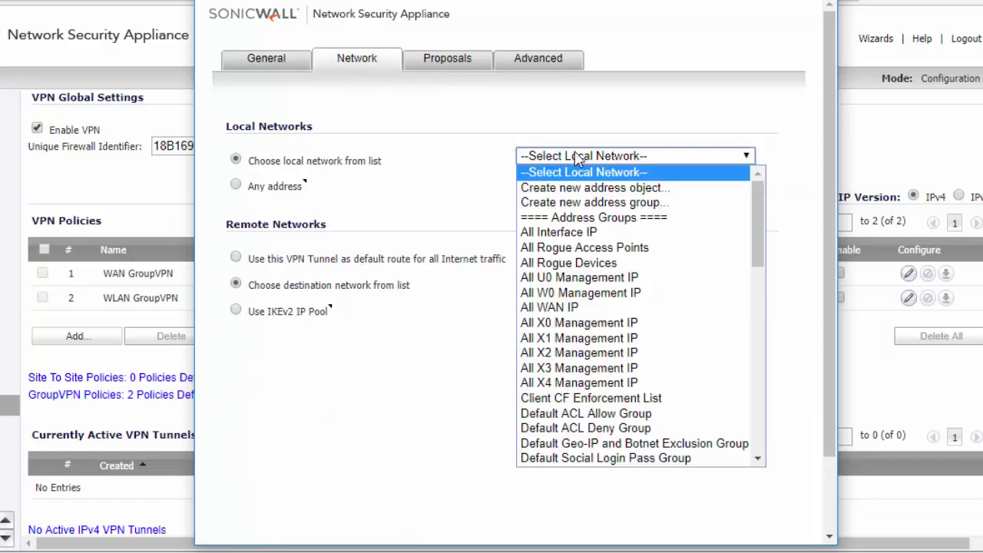
{"action": "scroll", "coordinate": [582, 340], "scroll_direction": "down", "scroll_amount": 10}
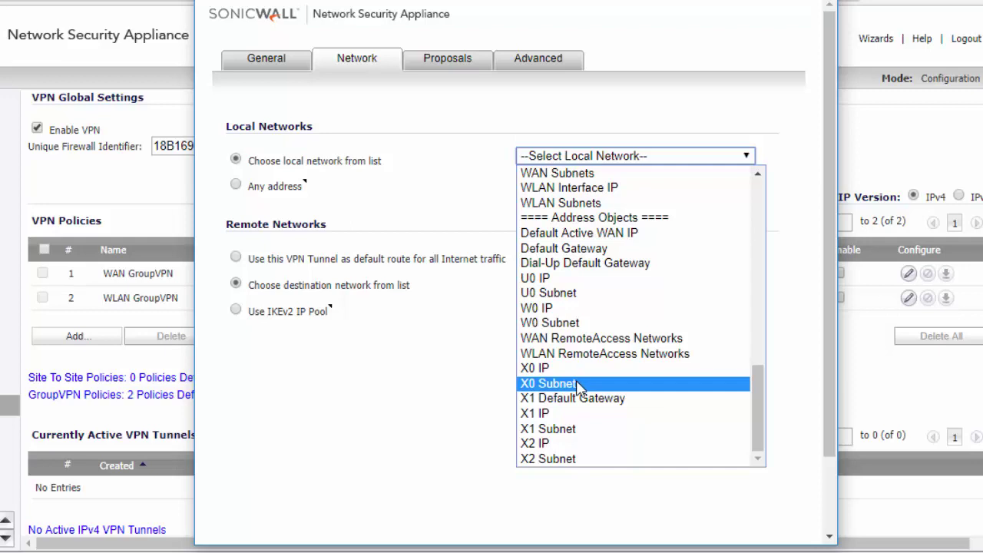
{"action": "left_click", "coordinate": [580, 384]}
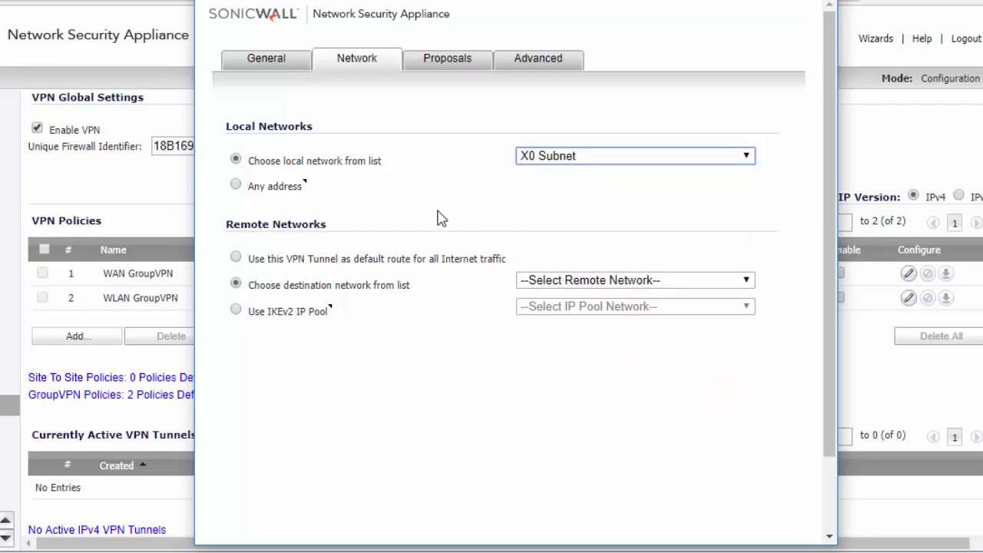
{"action": "left_click", "coordinate": [588, 286]}
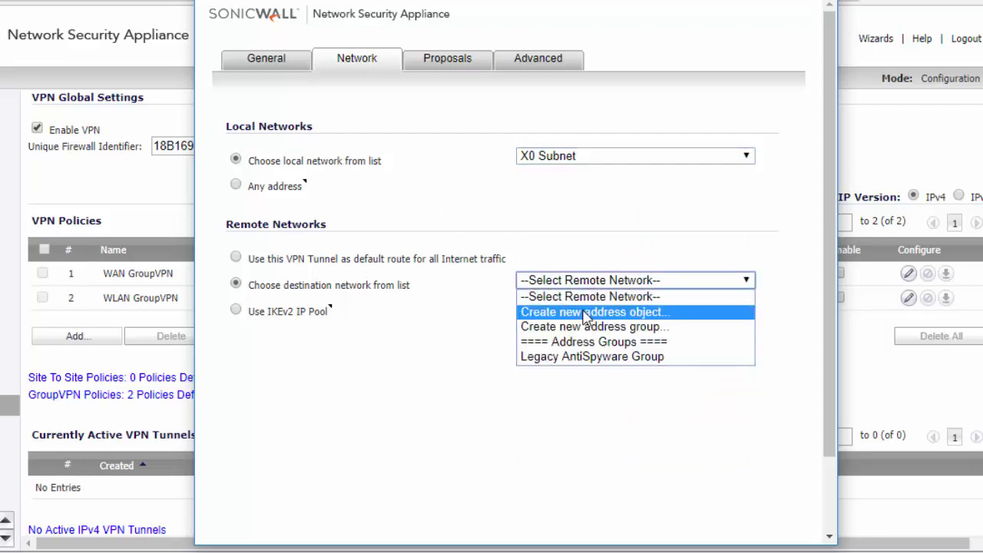
Create VPN-zone network object 'Sophos XG LAN' for 192.168.100.0/255.255.255.0 as the remote network
{"action": "left_click", "coordinate": [592, 312]}
{"action": "left_click", "coordinate": [470, 281]}
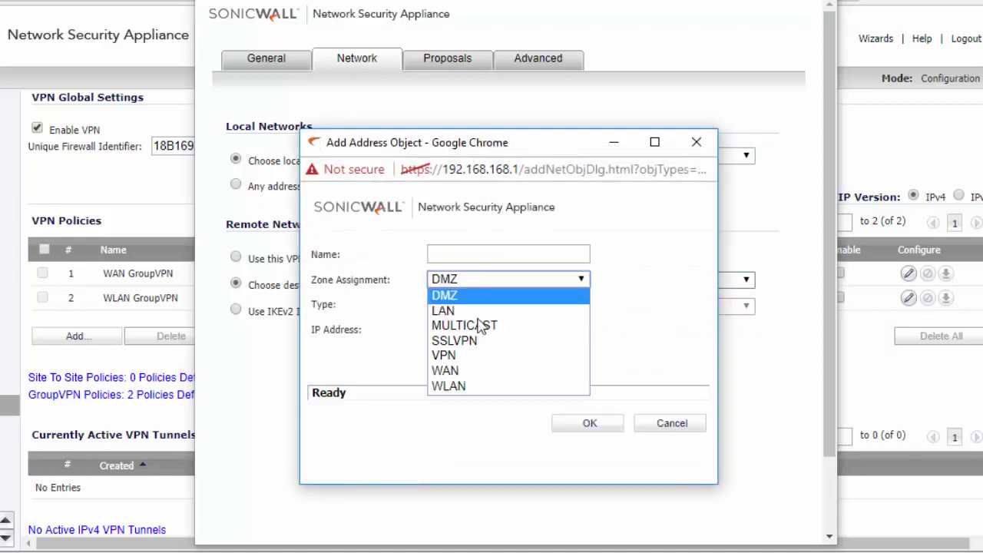
{"action": "left_click", "coordinate": [480, 356]}
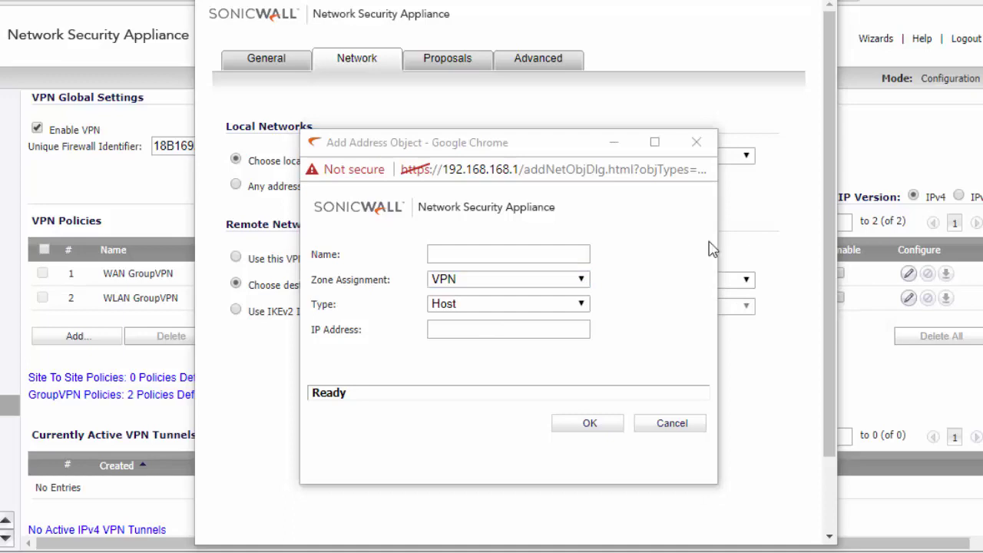
{"action": "left_click", "coordinate": [442, 252]}
{"action": "type", "text": "Sophos XG LAN"}
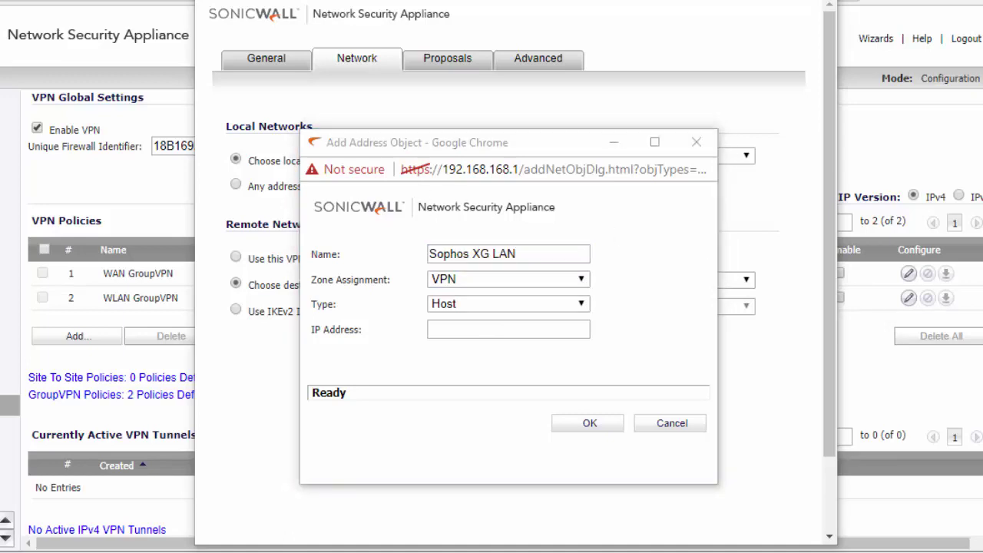
{"action": "left_click", "coordinate": [465, 308]}
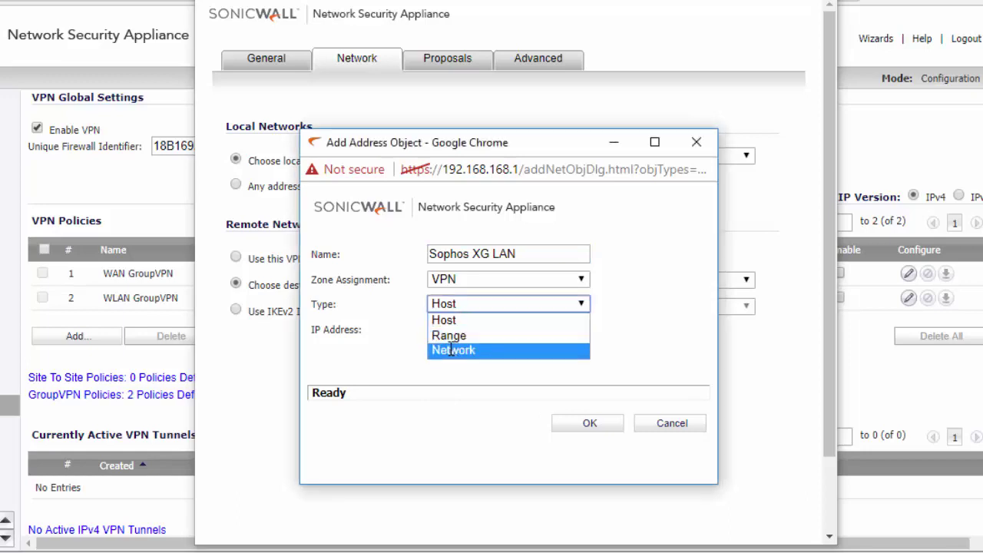
{"action": "left_click", "coordinate": [452, 349]}
{"action": "left_click", "coordinate": [454, 330]}
{"action": "type", "text": "192.168.100.0"}
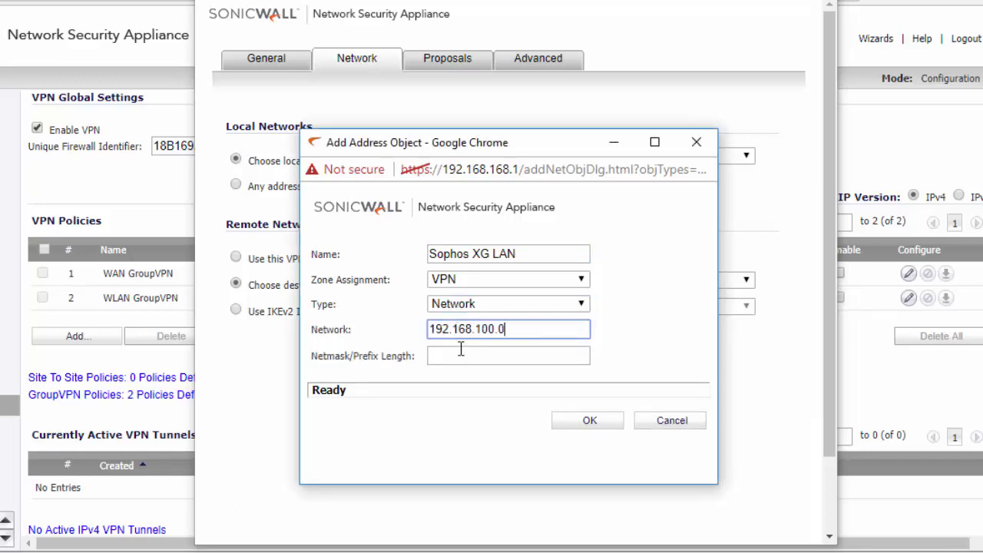
{"action": "left_click", "coordinate": [460, 350]}
{"action": "type", "text": "255.255"}
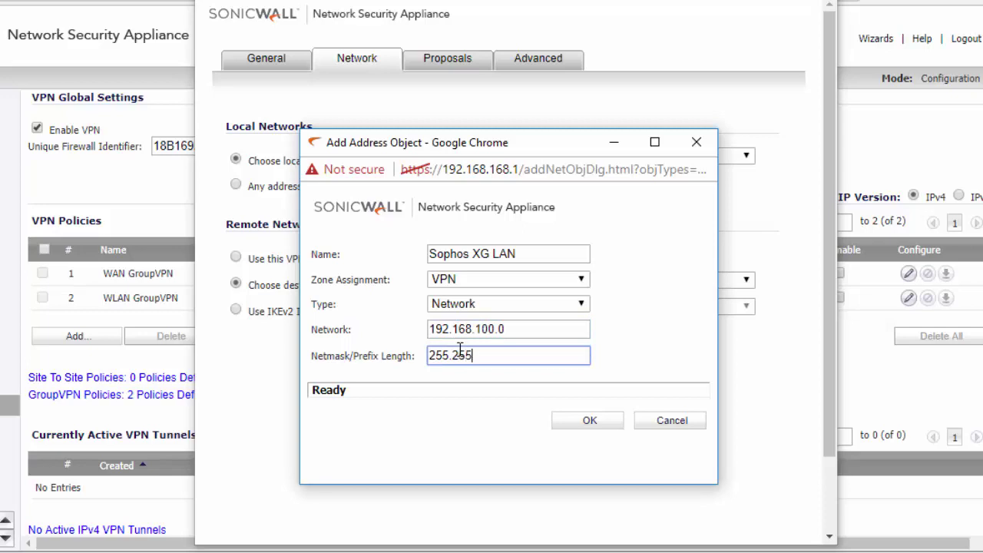
{"action": "type", "text": ".255.0"}
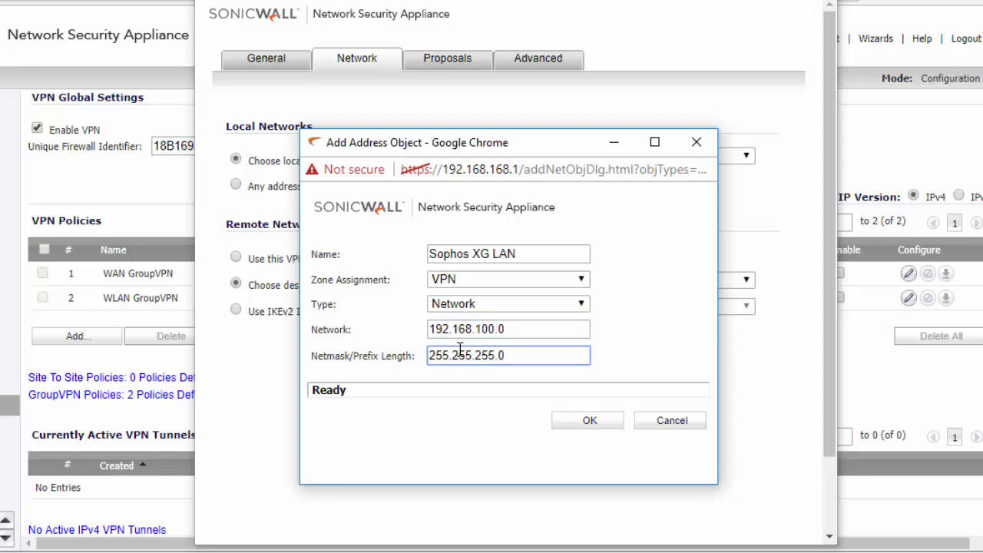
{"action": "left_click", "coordinate": [589, 427]}
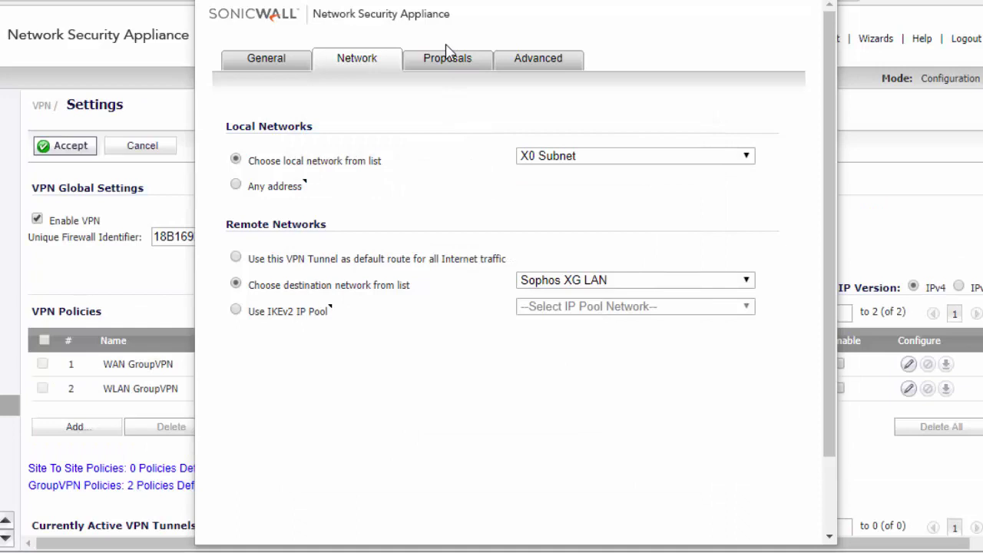
Set phase 1 to DH Group 5, AES-256, SHA256 and a 3600-second lifetime
{"action": "left_click", "coordinate": [448, 61]}
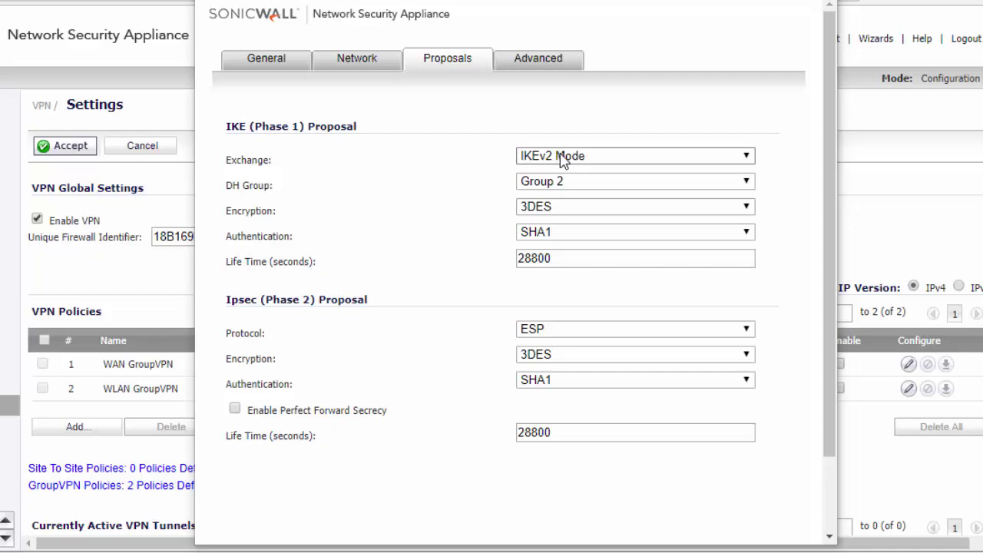
{"action": "left_click", "coordinate": [558, 183]}
{"action": "left_click", "coordinate": [546, 228]}
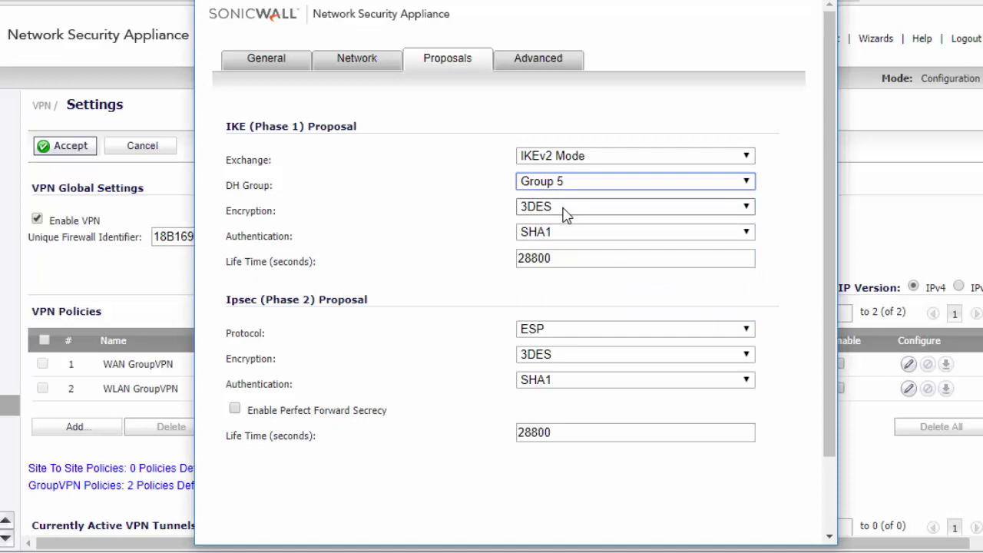
{"action": "left_click", "coordinate": [566, 214]}
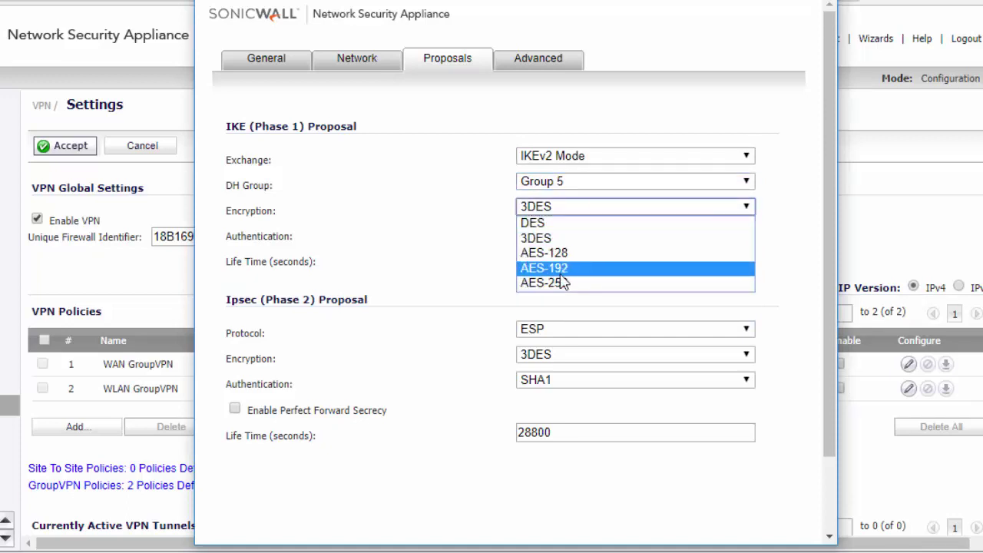
{"action": "left_click", "coordinate": [560, 283]}
{"action": "left_click", "coordinate": [559, 233]}
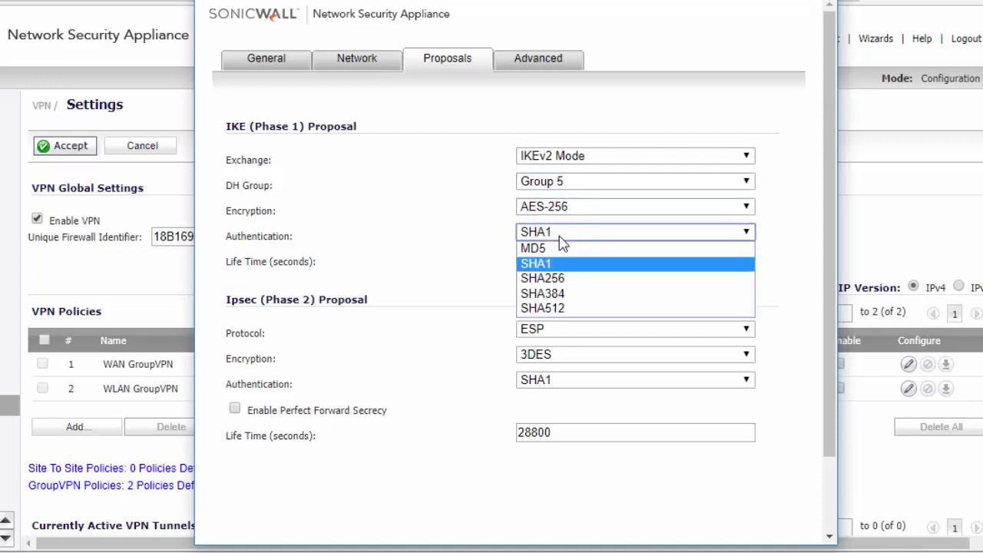
{"action": "left_click", "coordinate": [560, 277]}
{"action": "left_click", "coordinate": [570, 261]}
{"action": "key", "text": "ctrl+a"}
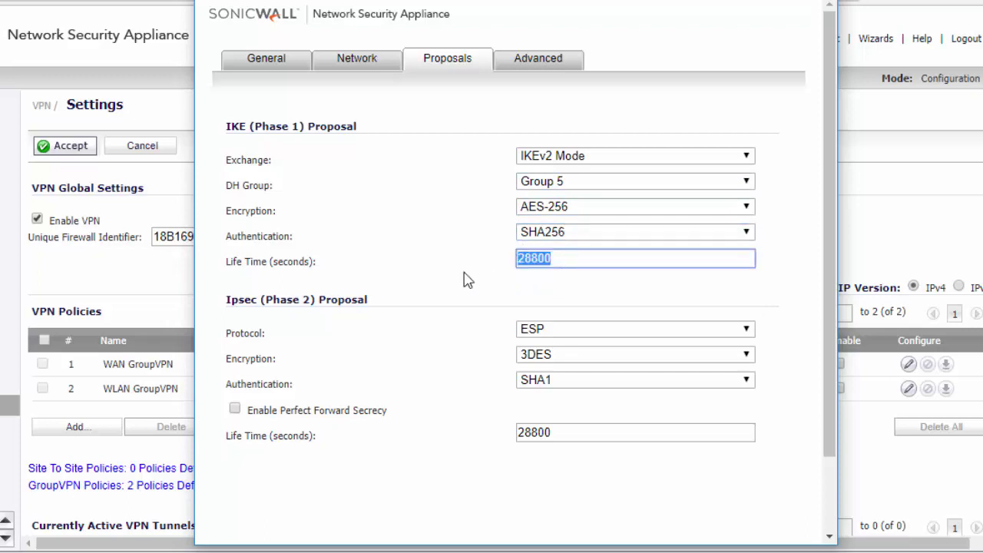
{"action": "type", "text": "3600"}
Set phase 2 to ESP with AES-256 and SHA256, and enable PFS with Group 5
{"action": "left_click", "coordinate": [545, 329]}
{"action": "left_click", "coordinate": [567, 312]}
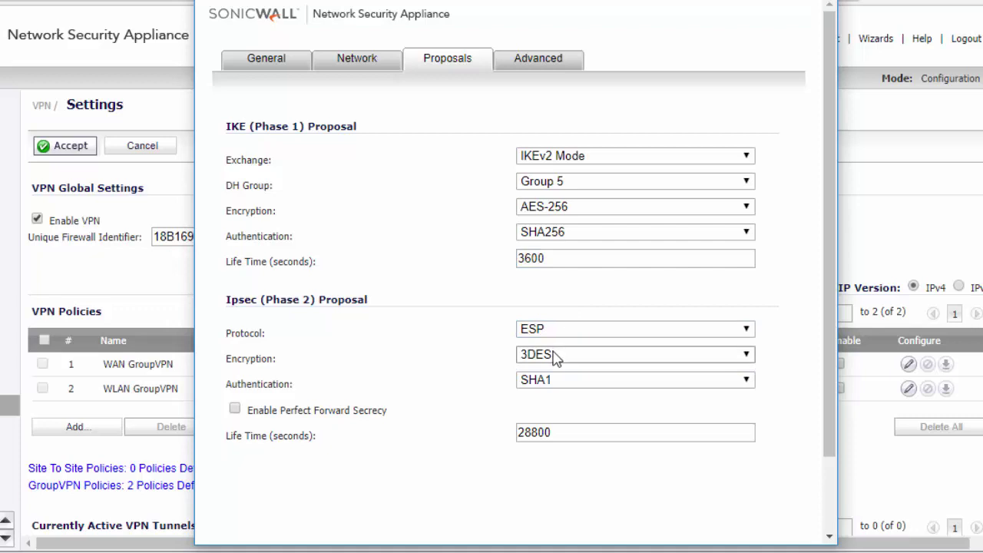
{"action": "left_click", "coordinate": [553, 355]}
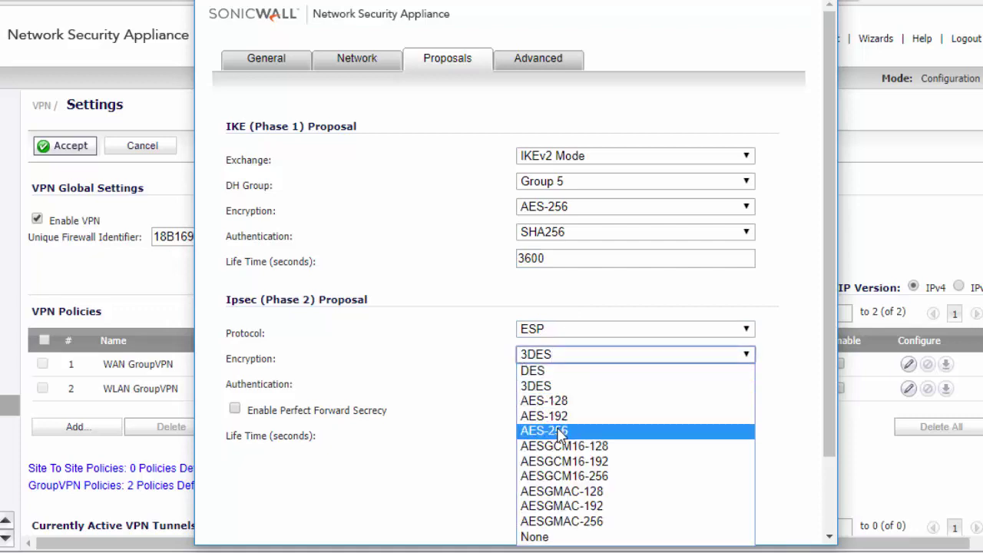
{"action": "left_click", "coordinate": [558, 431]}
{"action": "left_click", "coordinate": [564, 385]}
{"action": "left_click", "coordinate": [560, 428]}
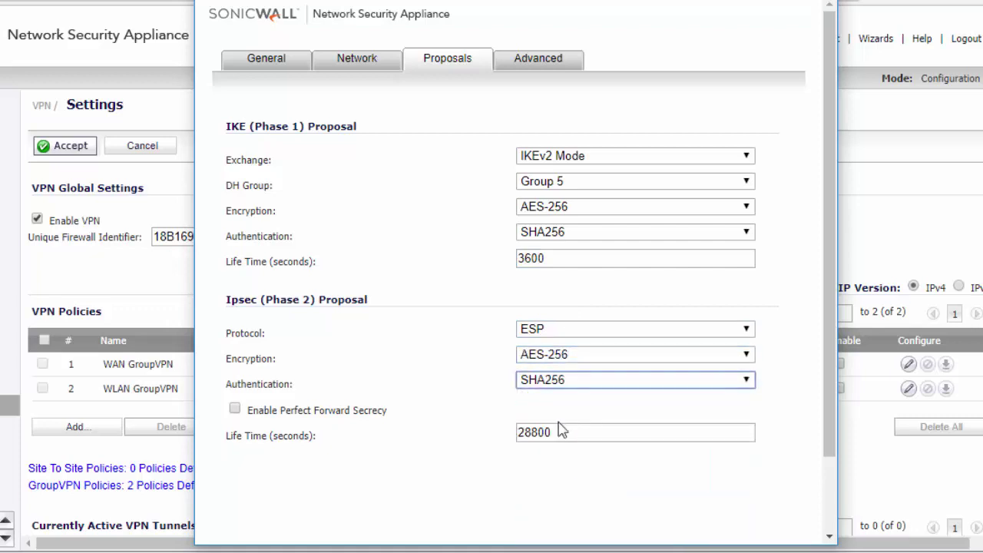
{"action": "left_click", "coordinate": [234, 409]}
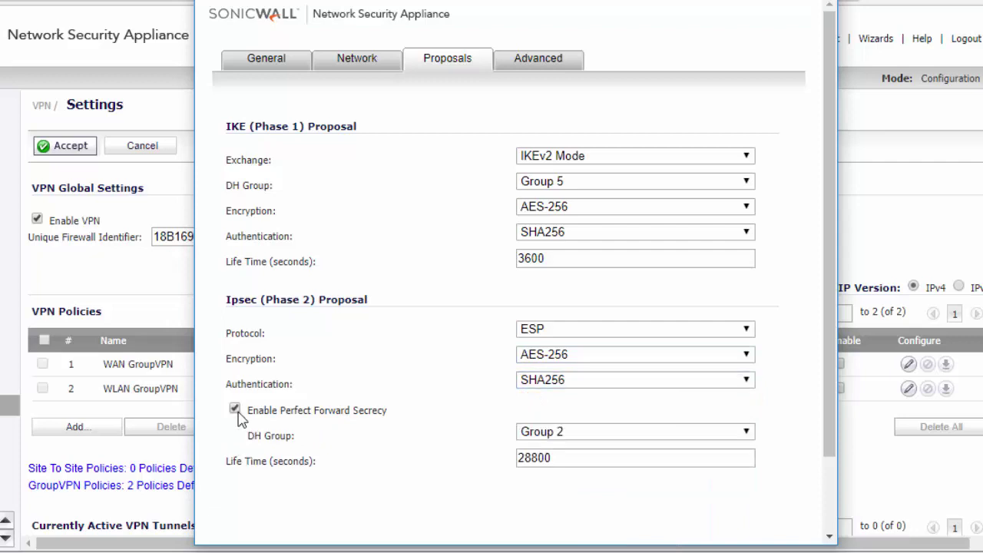
{"action": "left_click", "coordinate": [553, 437]}
{"action": "left_click", "coordinate": [555, 477]}
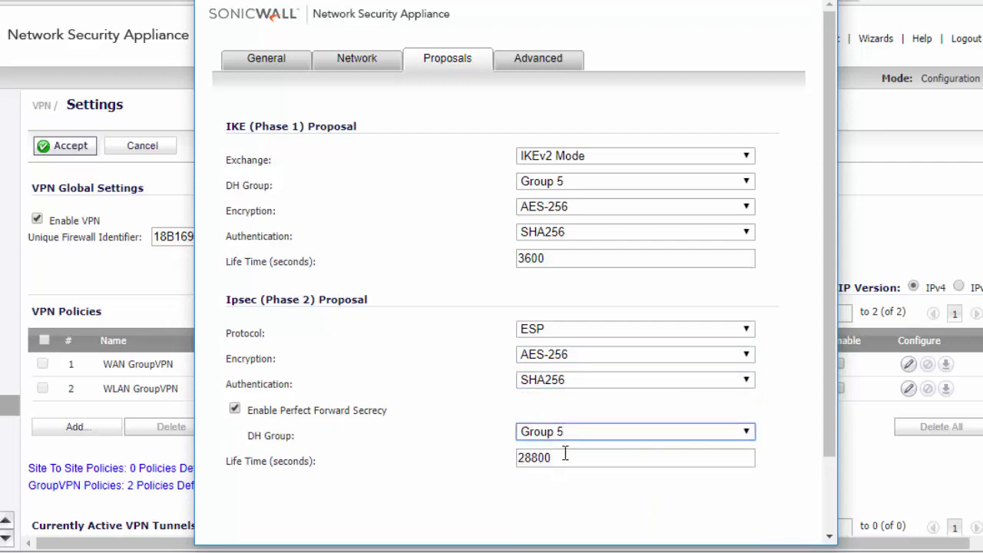
{"action": "double_click", "coordinate": [566, 455]}
Enter 360 as the phase 2 lifetime, enable Keep Alive, and save the policy
{"action": "type", "text": "3600"}
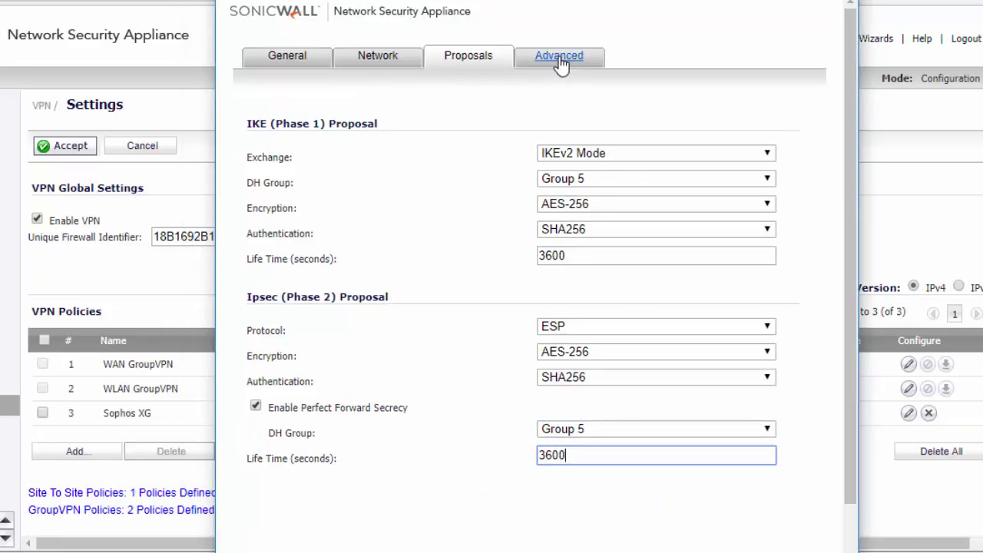
{"action": "left_click", "coordinate": [561, 65]}
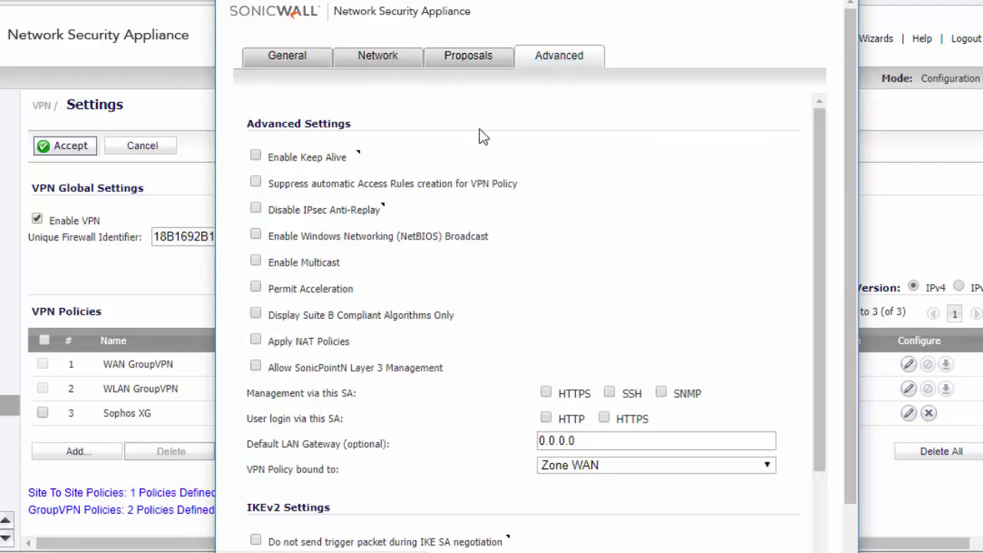
{"action": "left_click", "coordinate": [257, 156]}
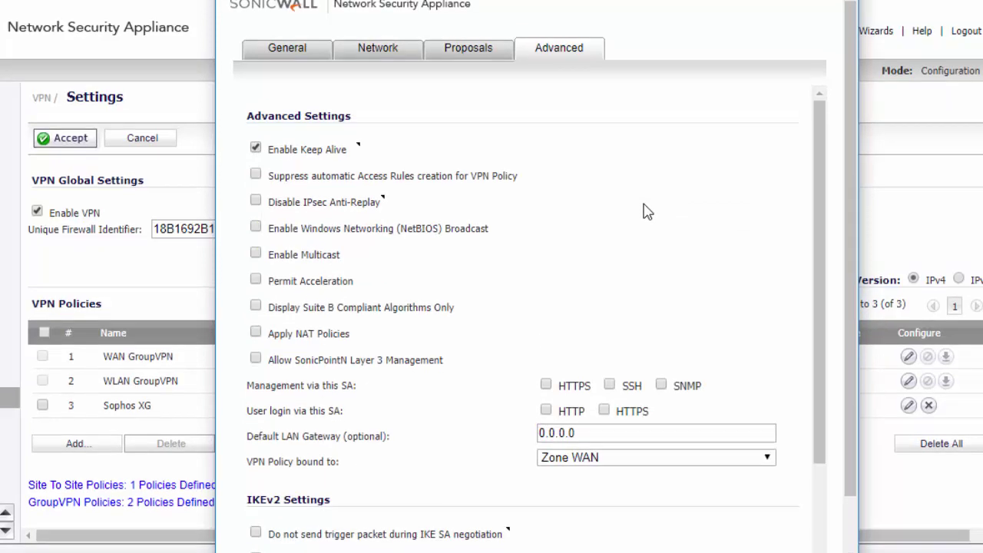
{"action": "scroll", "coordinate": [649, 223], "scroll_direction": "down", "scroll_amount": 3}
{"action": "scroll", "coordinate": [642, 231], "scroll_direction": "down", "scroll_amount": 1}
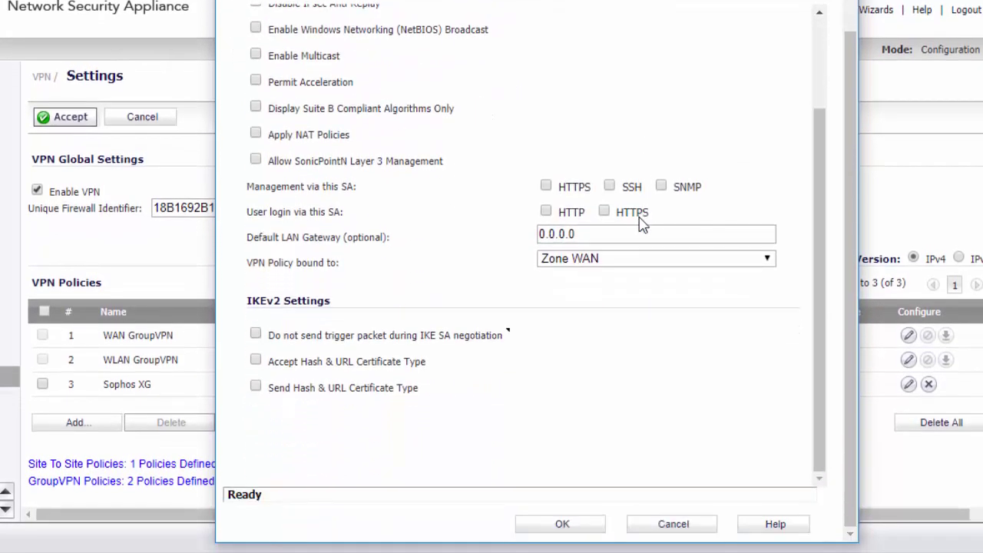
{"action": "left_click", "coordinate": [579, 530]}
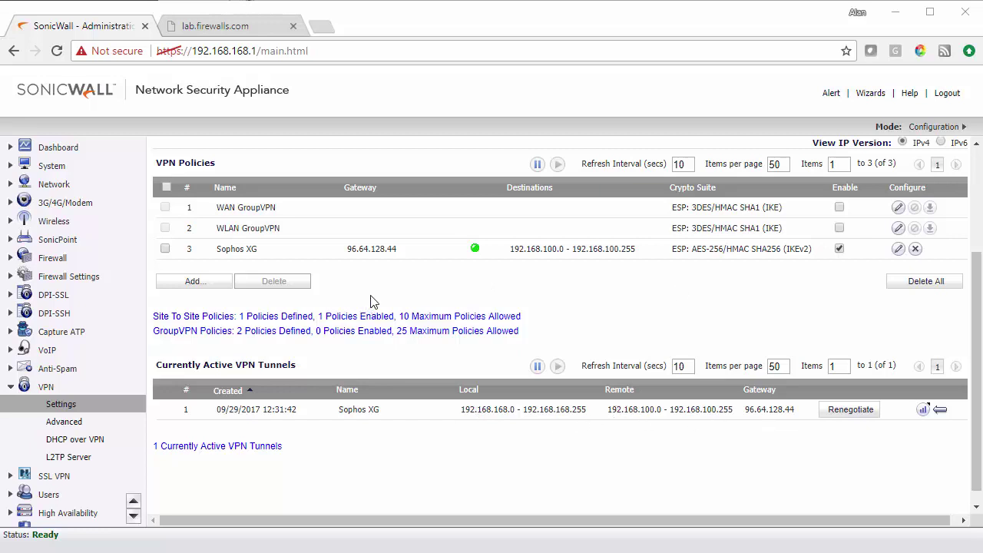
With the Sophos XG tunnel active, go to Firewall > Access Rules
{"action": "left_click", "coordinate": [60, 260]}
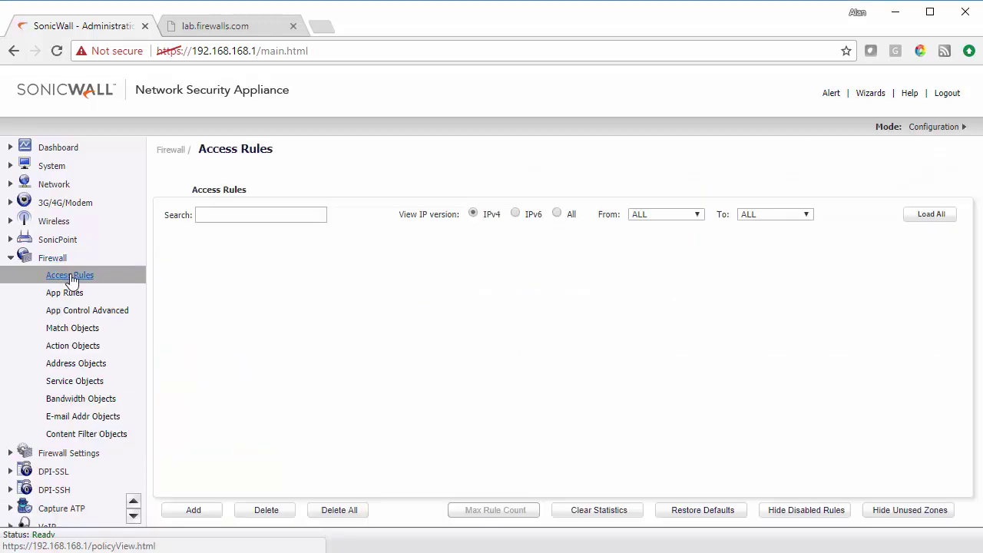
Filter access rules to VPN-to-LAN and review their address objects
{"action": "left_click", "coordinate": [655, 215]}
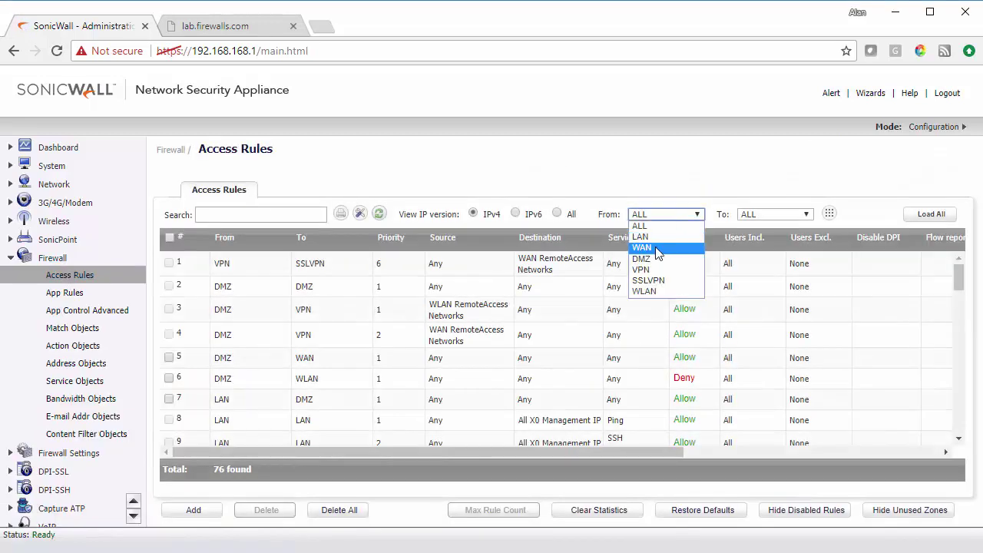
{"action": "left_click", "coordinate": [648, 270]}
{"action": "left_click", "coordinate": [766, 216]}
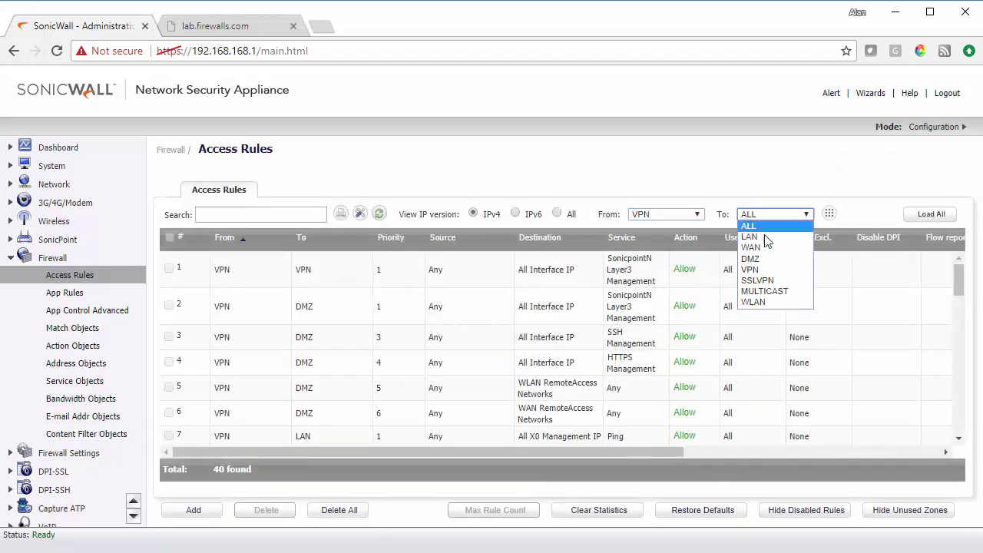
{"action": "left_click", "coordinate": [763, 238]}
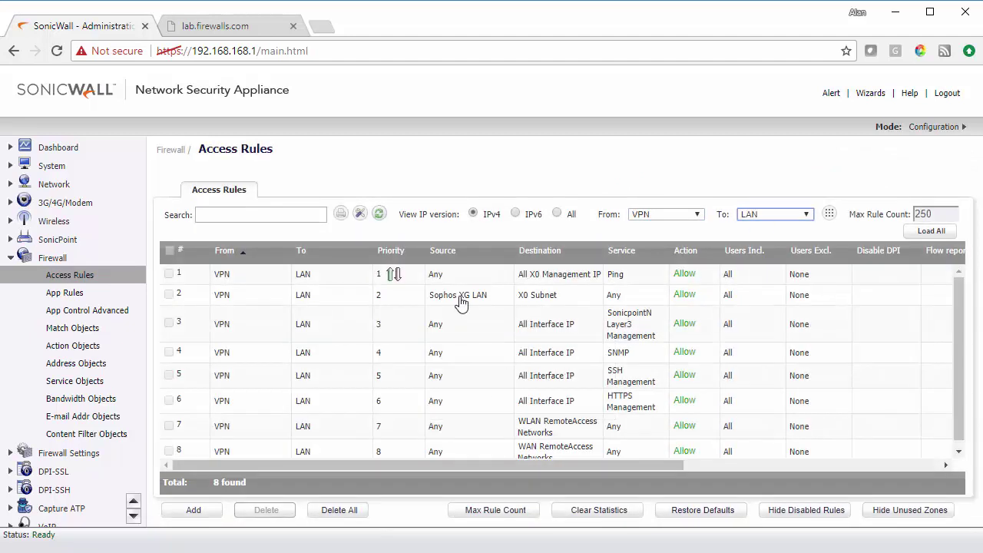
{"action": "mouse_move", "coordinate": [461, 296]}
{"action": "mouse_move", "coordinate": [543, 299]}
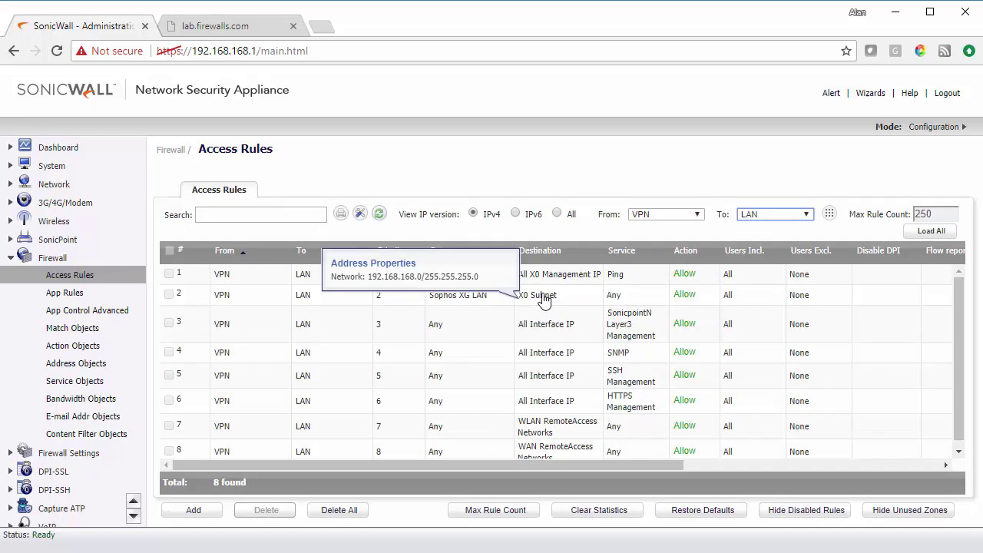
Filter to LAN-to-VPN rules and check the X0 Subnet to Sophos XG LAN allow rule
{"action": "left_click", "coordinate": [666, 214]}
{"action": "left_click", "coordinate": [645, 234]}
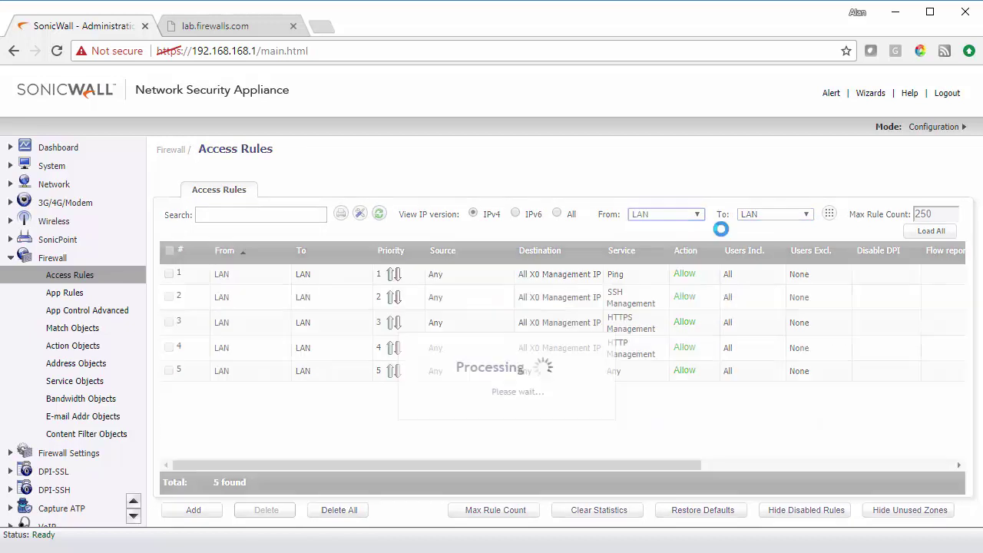
{"action": "left_click", "coordinate": [768, 216]}
{"action": "left_click", "coordinate": [756, 264]}
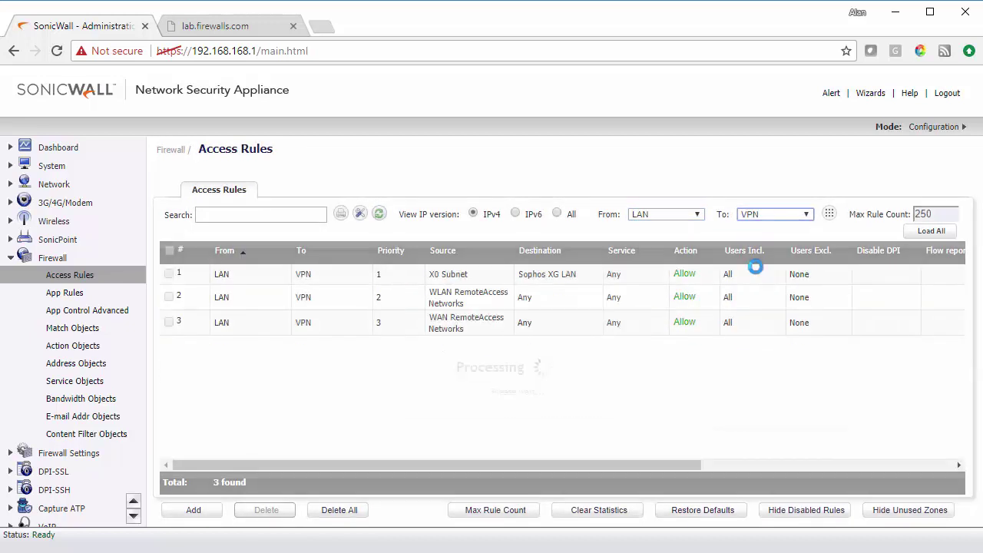
{"action": "mouse_move", "coordinate": [450, 279]}
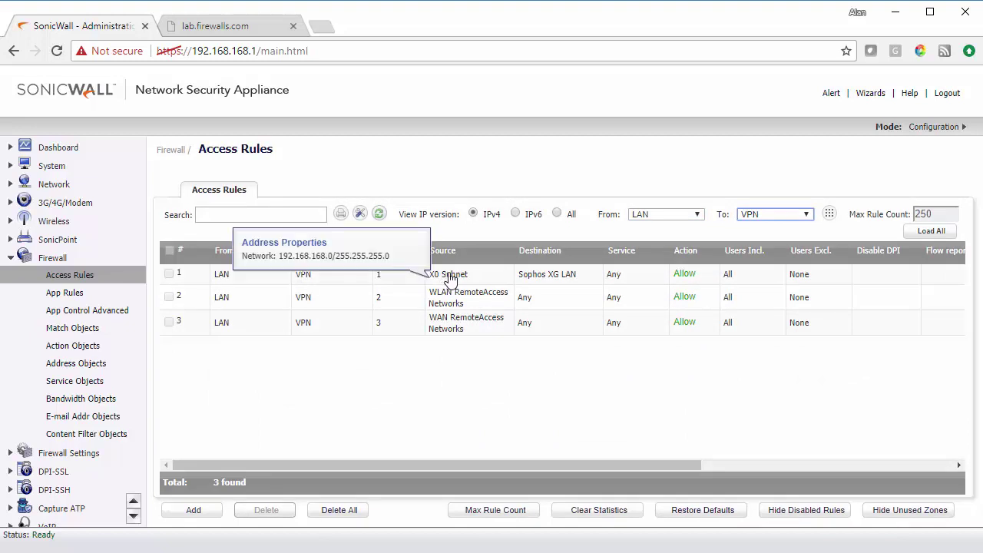
{"action": "mouse_move", "coordinate": [541, 281]}
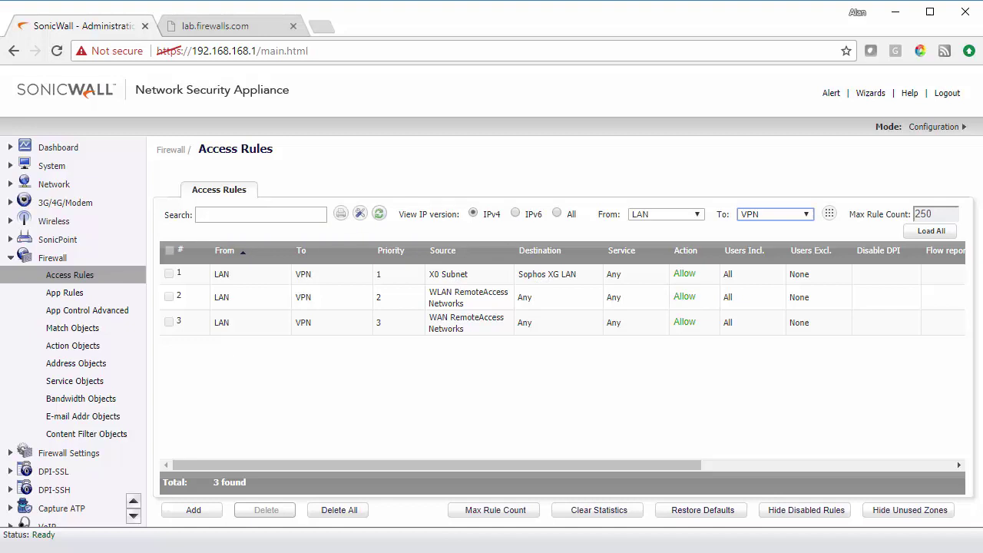
Ping 192.168.100.1 from Command Prompt to confirm traffic crosses the tunnel
{"action": "key", "text": "alt+Tab"}
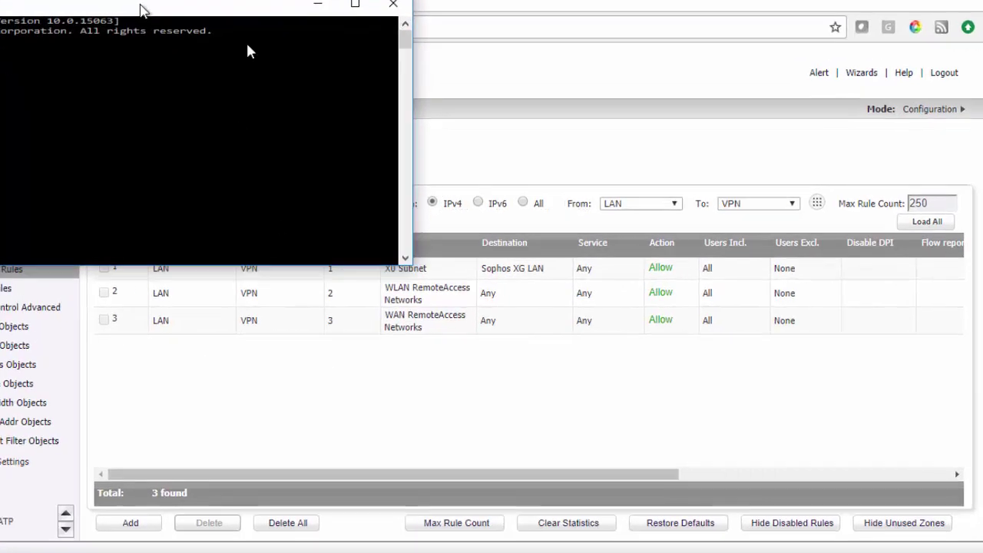
{"action": "left_click_drag", "start_coordinate": [198, 26], "coordinate": [607, 198]}
{"action": "type", "text": "ping"}
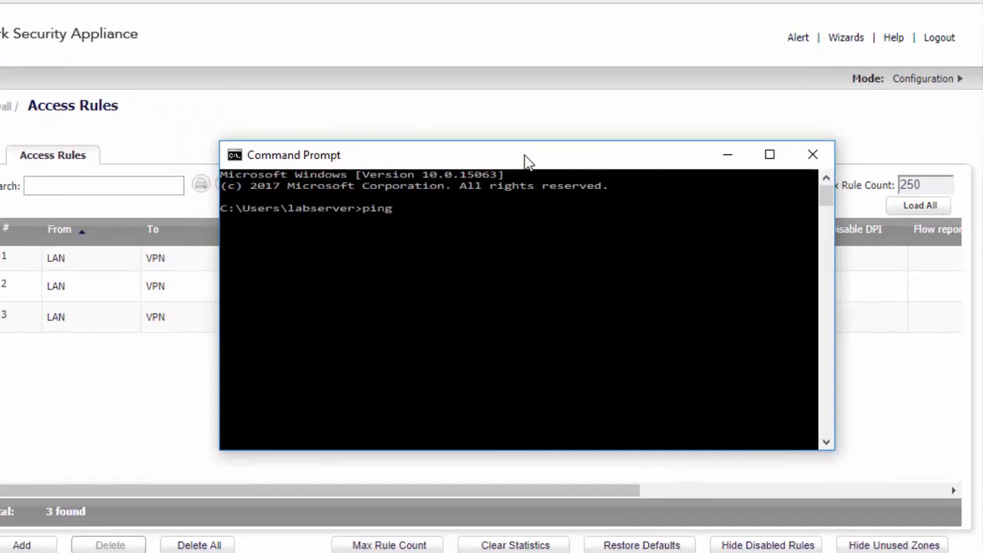
{"action": "type", "text": " 192.168.100.1"}
{"action": "key", "text": "Return"}
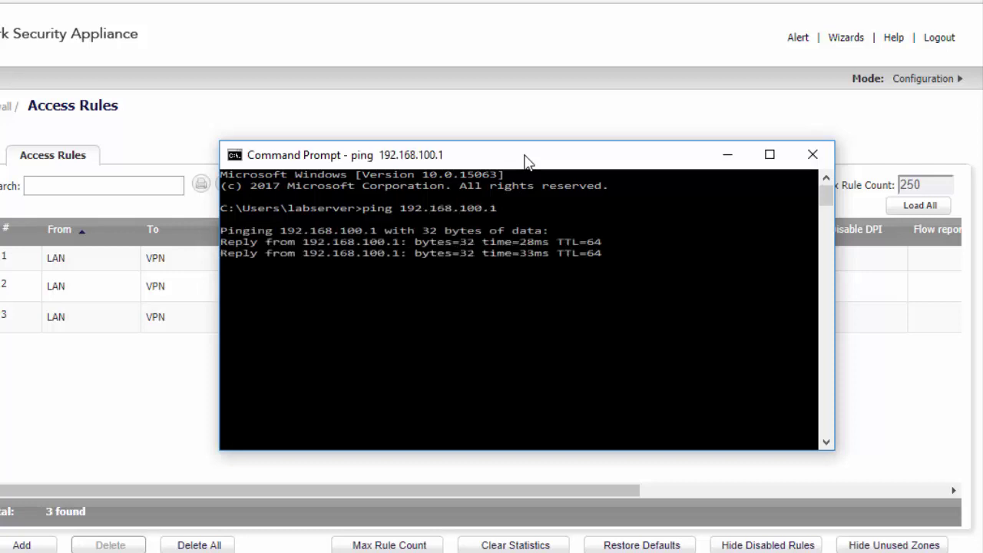